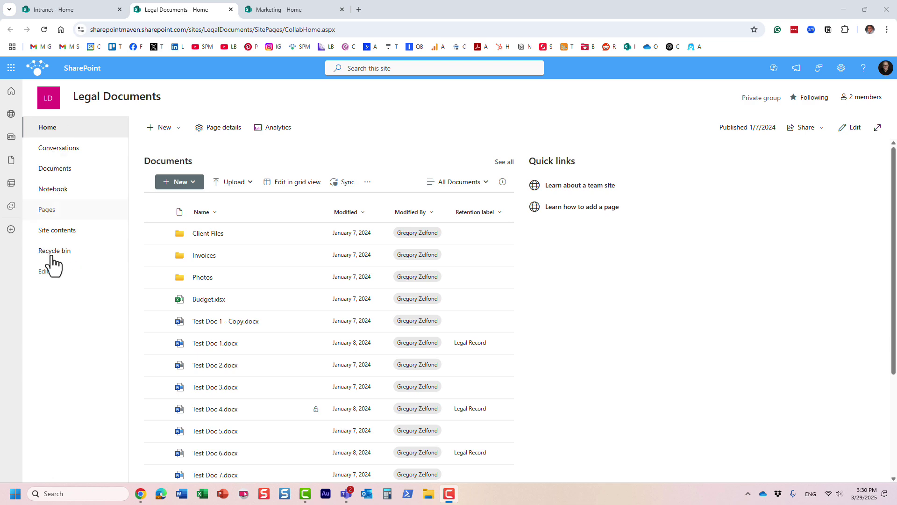
Examine the link-adding options in the Legal Documents site's navigation editor and leave it without changes.
left_click(43, 272)
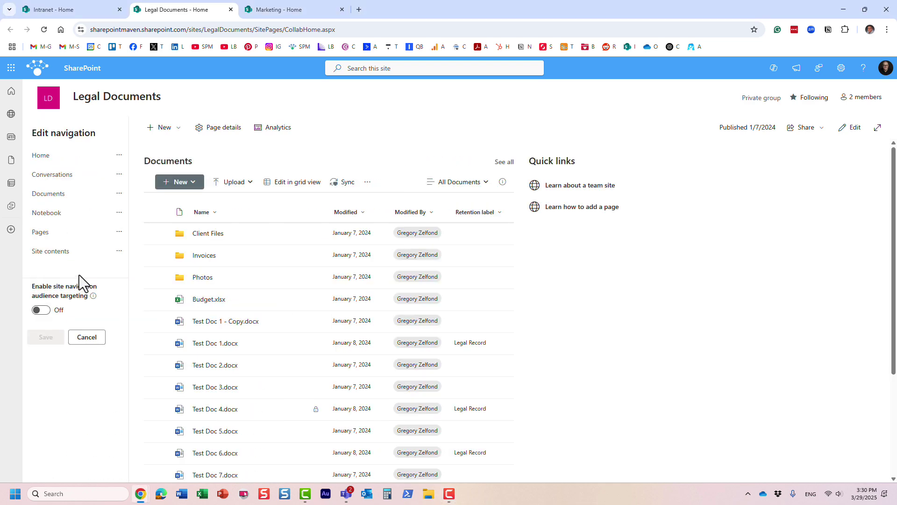
left_click(77, 261)
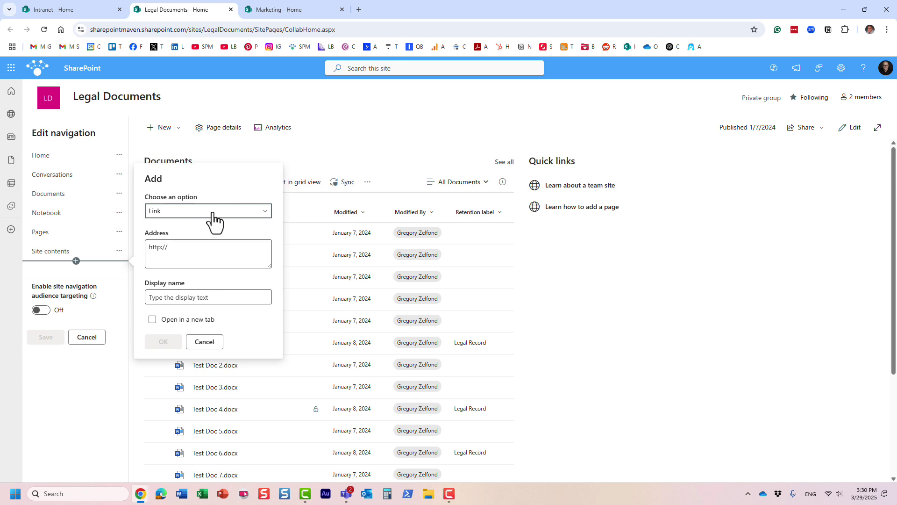
left_click(203, 342)
left_click(88, 339)
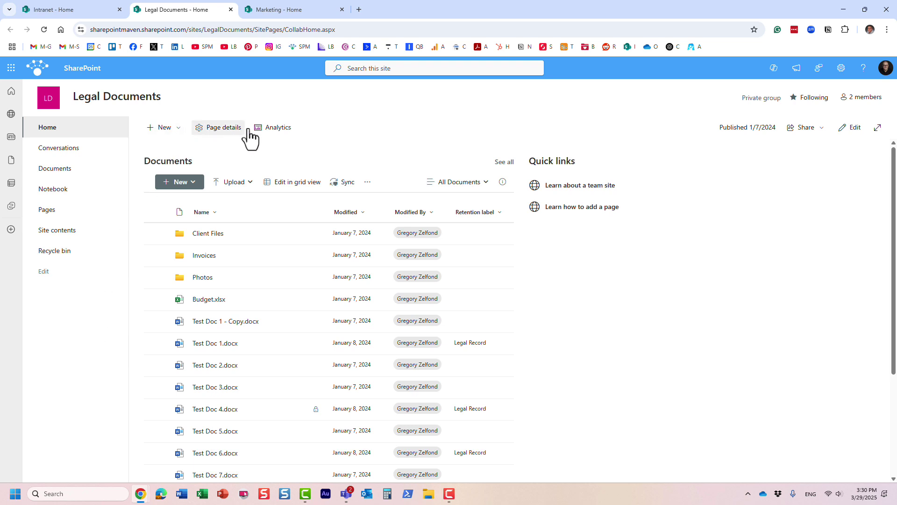
Open the Documents library and review the form for adding a navigation link from there, leaving without changes.
left_click(58, 169)
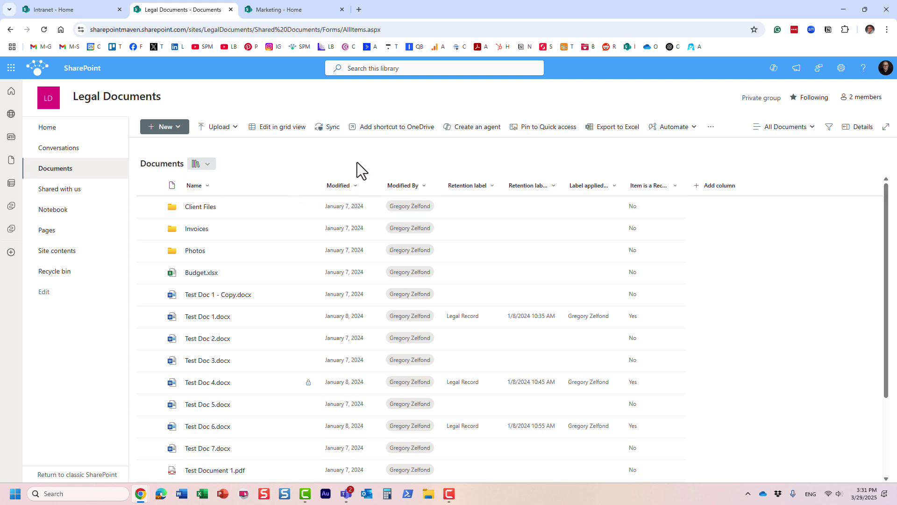
left_click(49, 297)
left_click(77, 260)
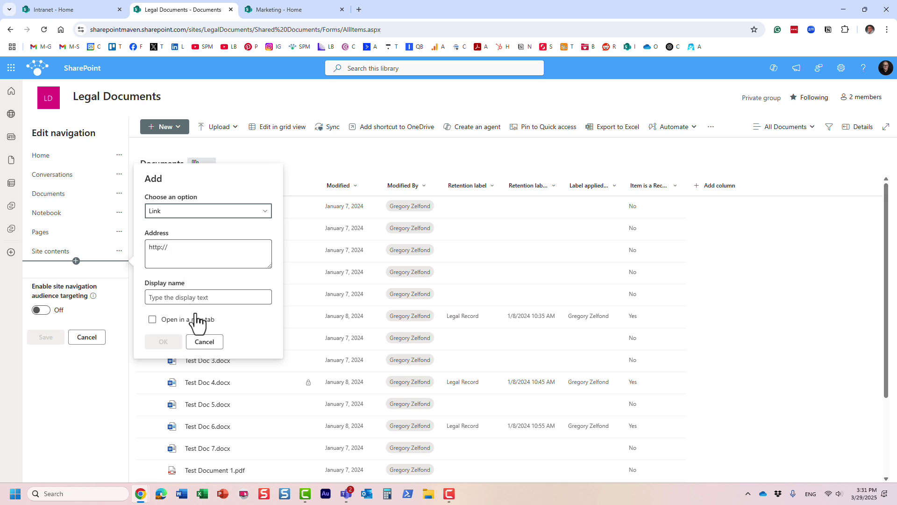
left_click(205, 342)
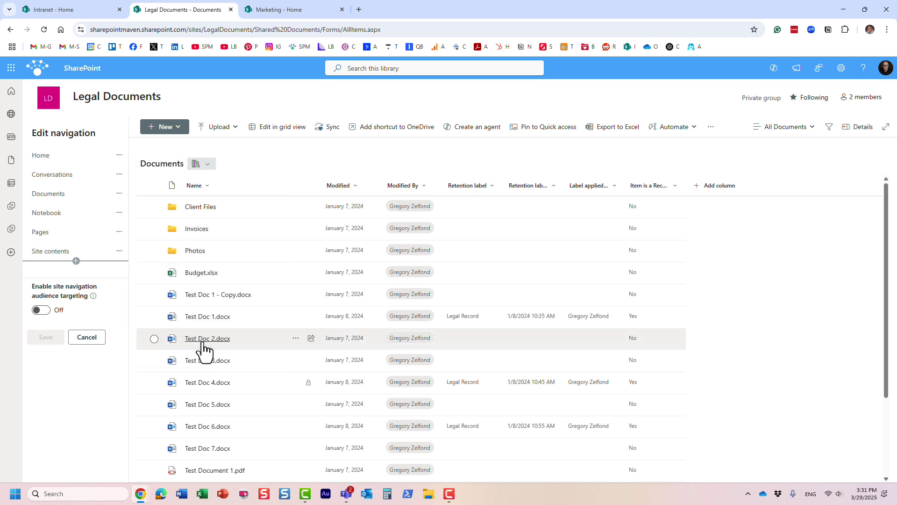
left_click(95, 340)
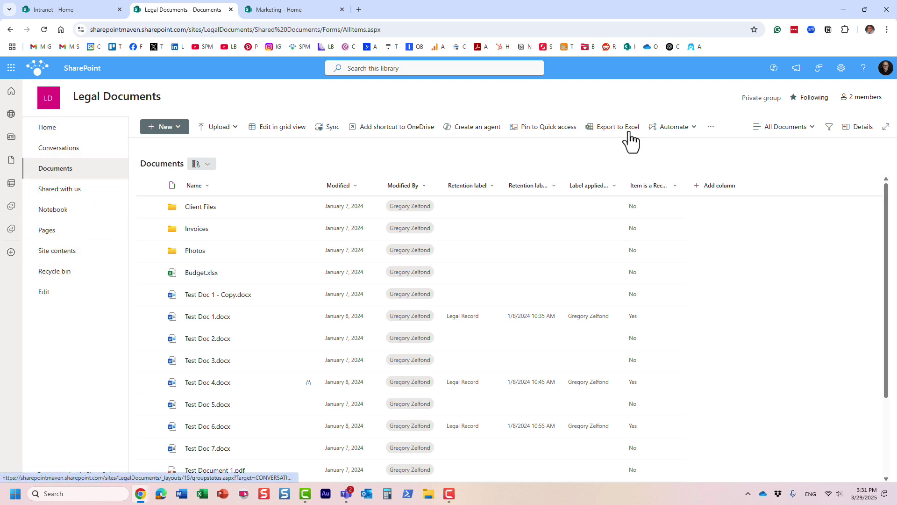
Open the Legal Documents site's navigation appearance settings and switch site navigation visibility off and back on.
left_click(841, 68)
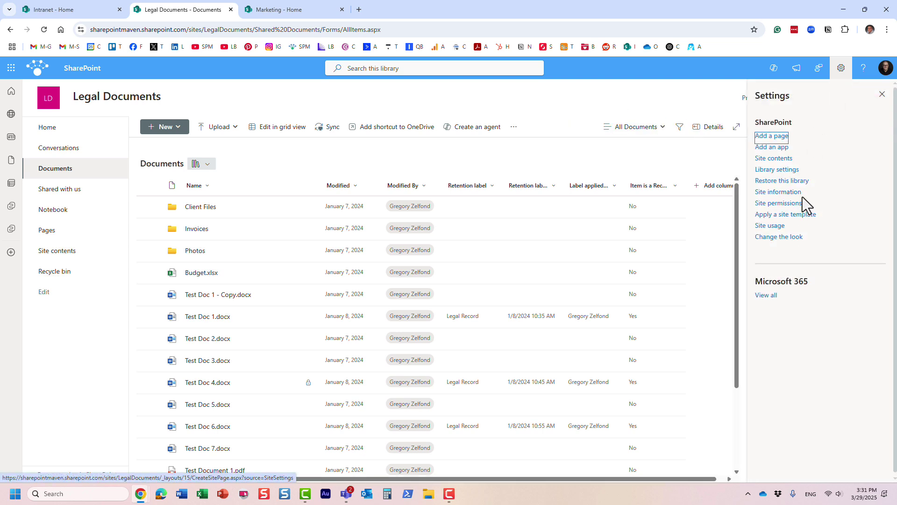
left_click(793, 238)
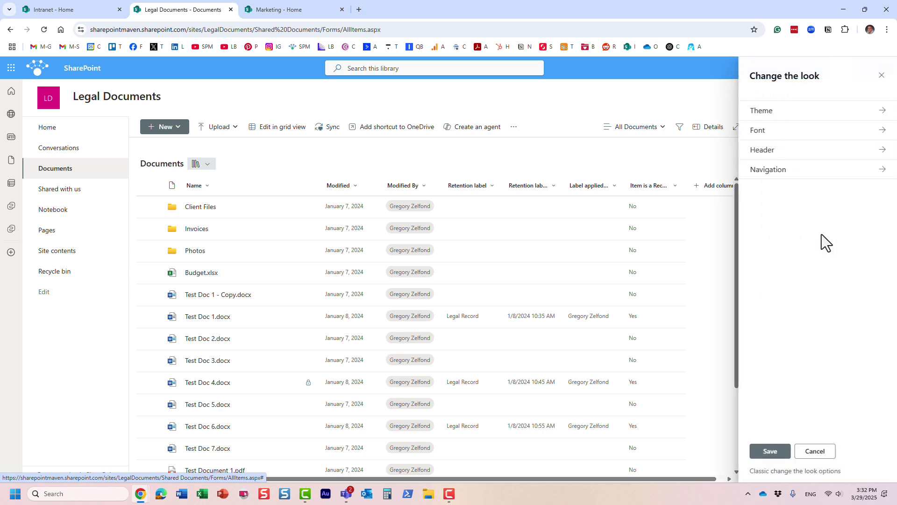
left_click(778, 185)
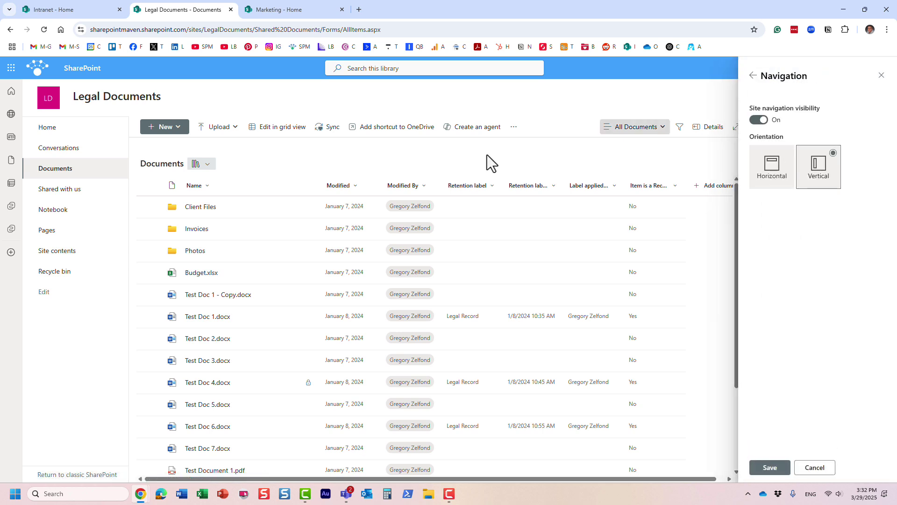
left_click(759, 120)
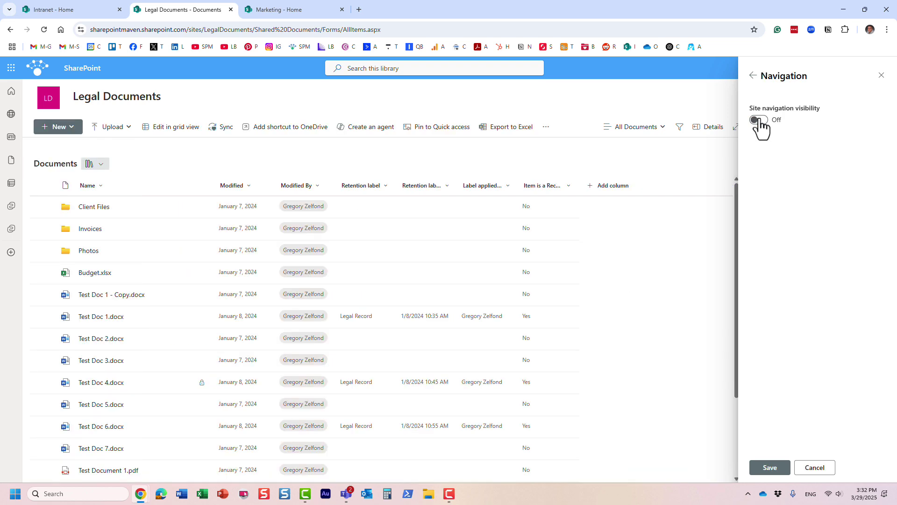
left_click(760, 121)
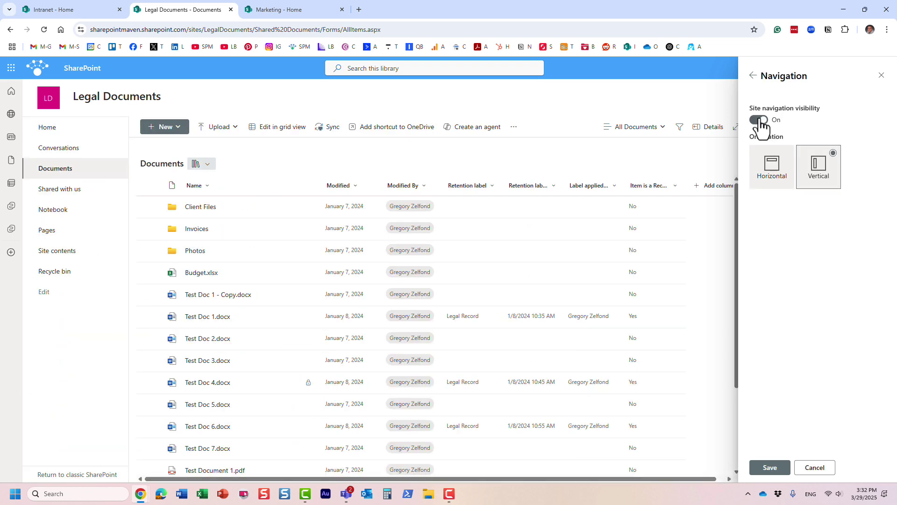
Preview the horizontal orientation, return to vertical, toggle navigation visibility off and on, and discard the appearance changes.
left_click(779, 177)
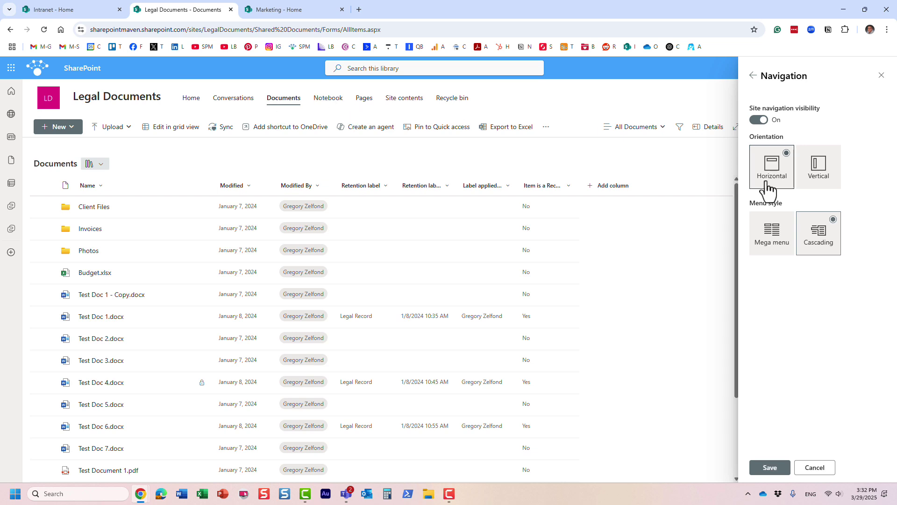
left_click(823, 185)
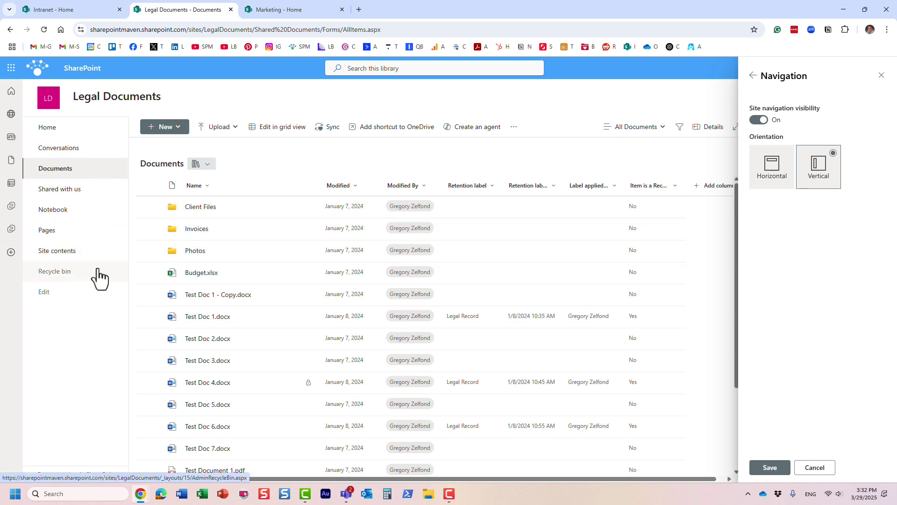
left_click(760, 120)
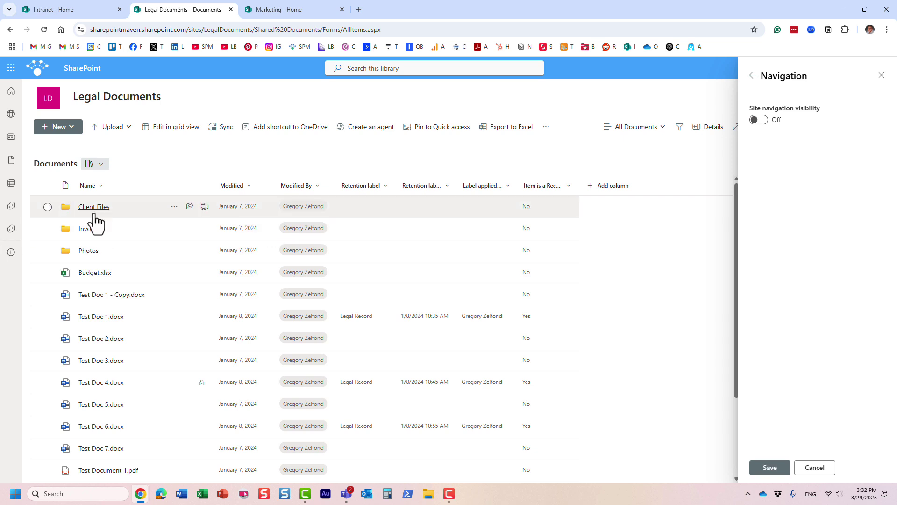
left_click(760, 120)
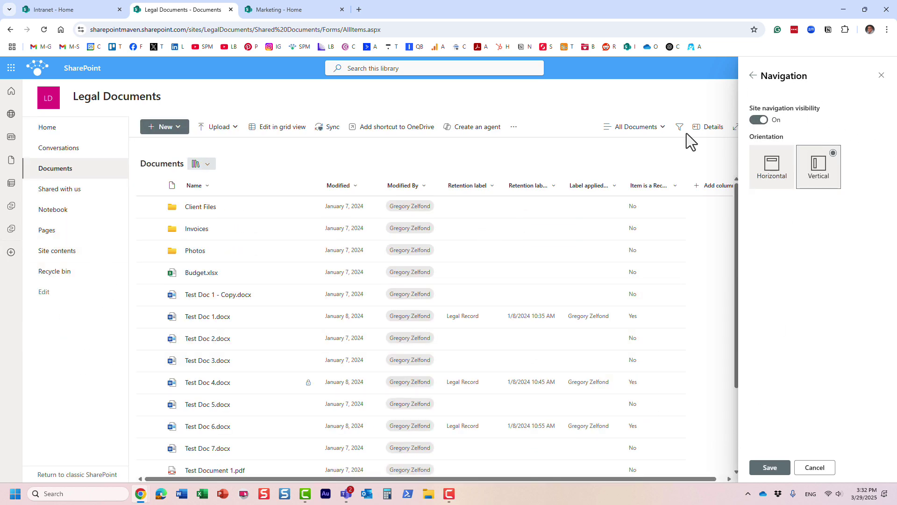
left_click(814, 468)
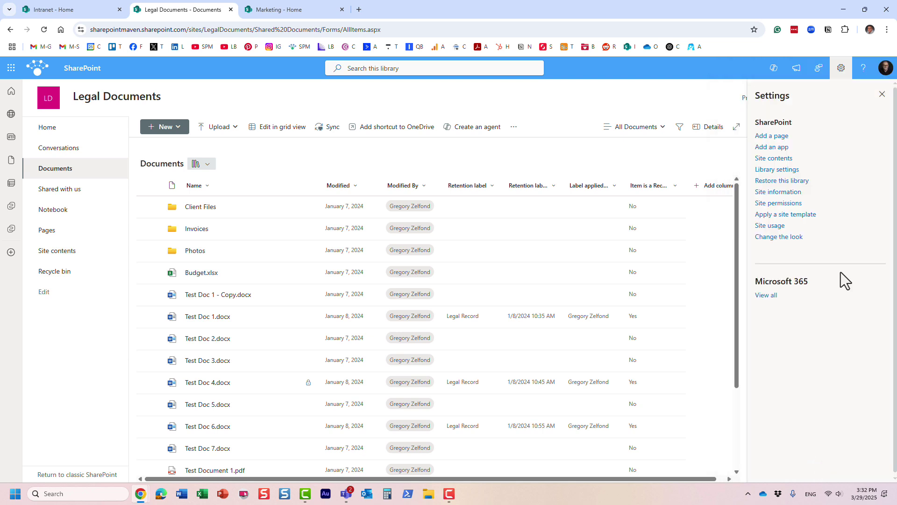
left_click(882, 94)
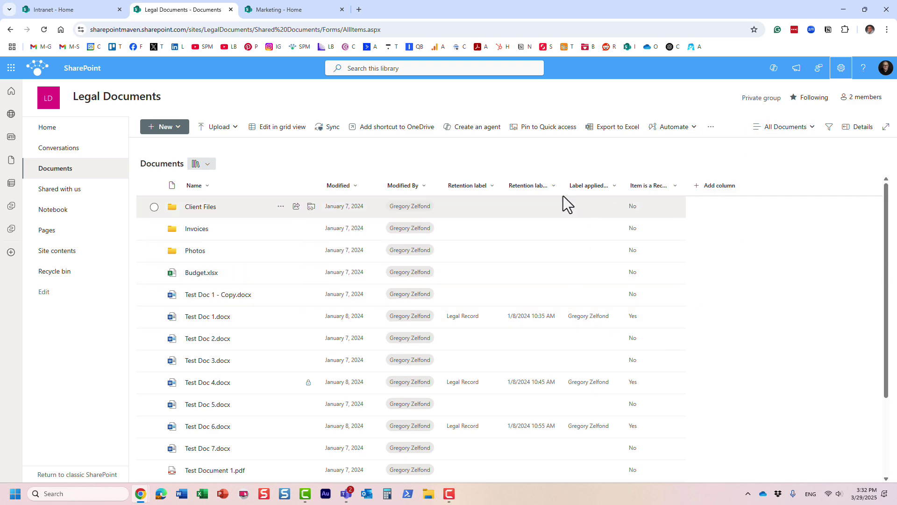
Switch to the Marketing site and inspect its horizontal navigation and submenus.
left_click(270, 15)
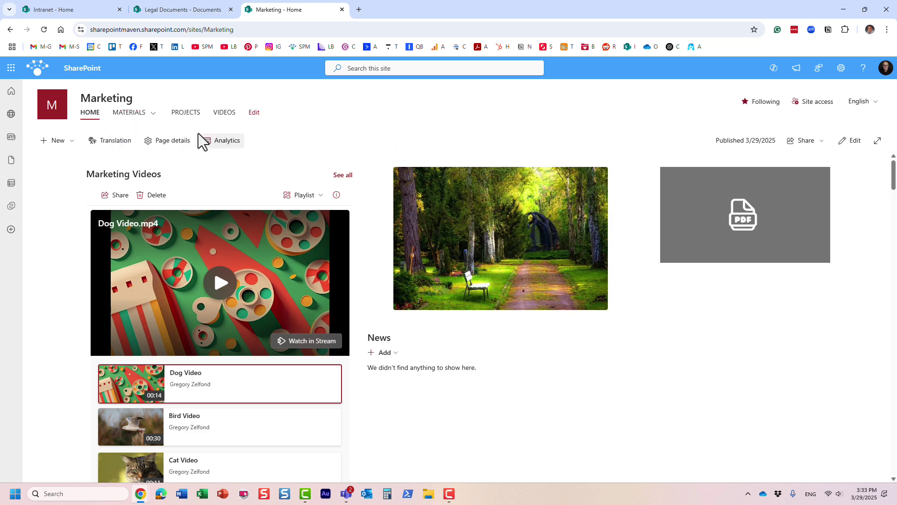
mouse_move(153, 122)
mouse_move(189, 141)
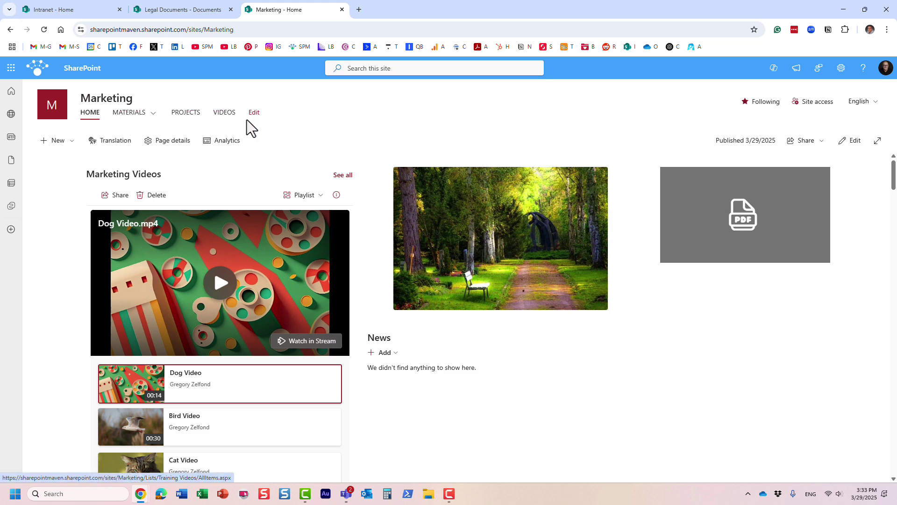
Preview the Marketing site with its navigation hidden, turn visibility back on, and discard the appearance changes.
left_click(841, 68)
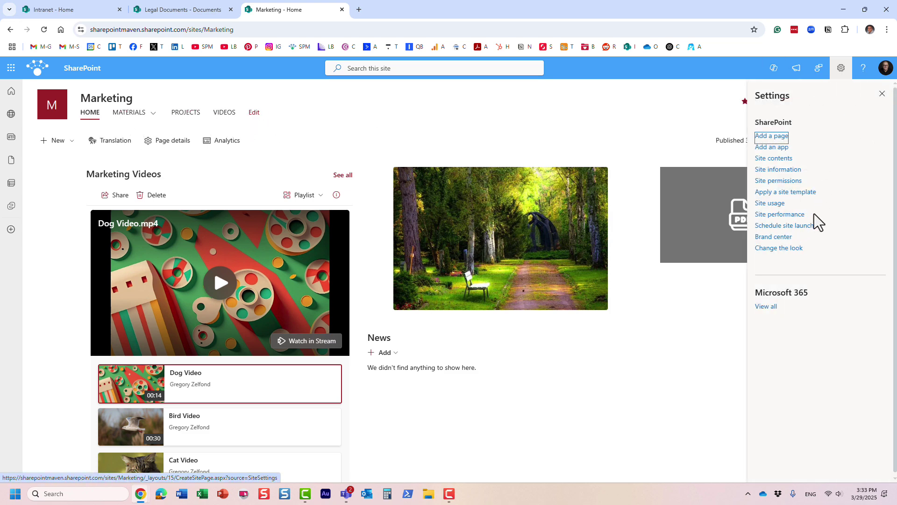
left_click(793, 249)
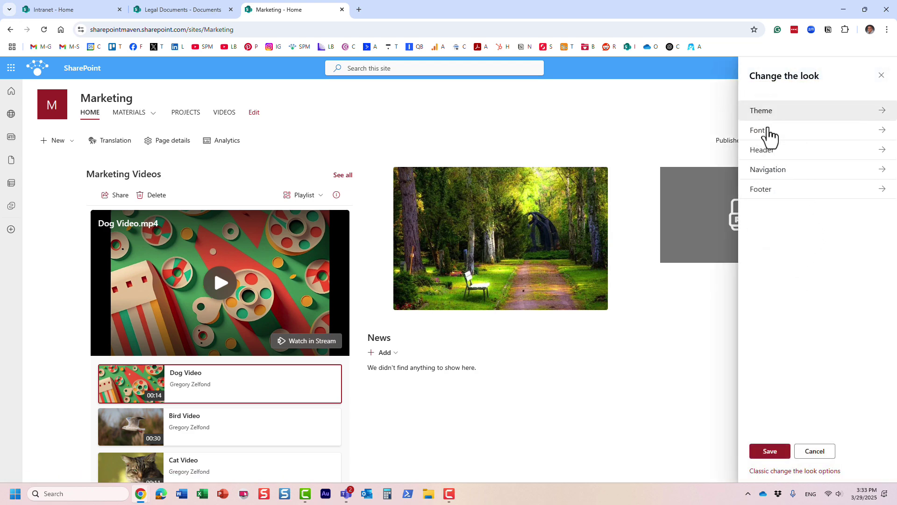
left_click(785, 173)
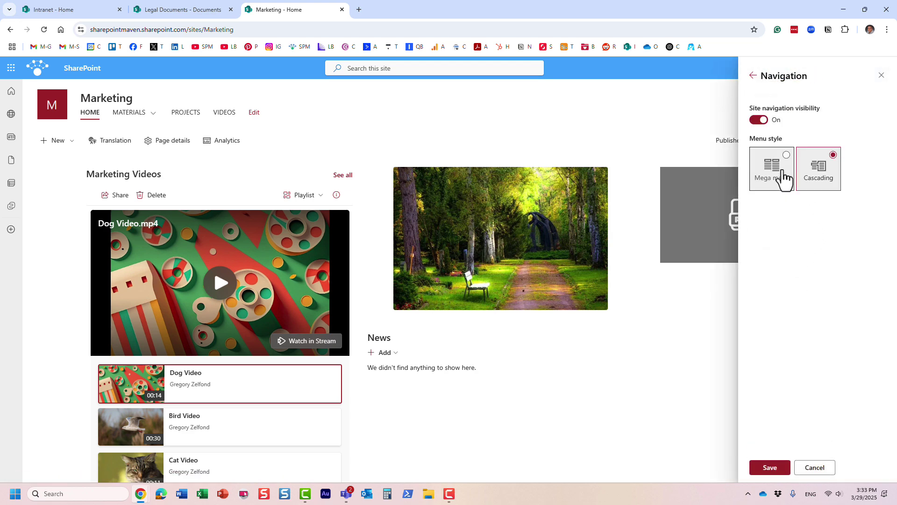
left_click(761, 120)
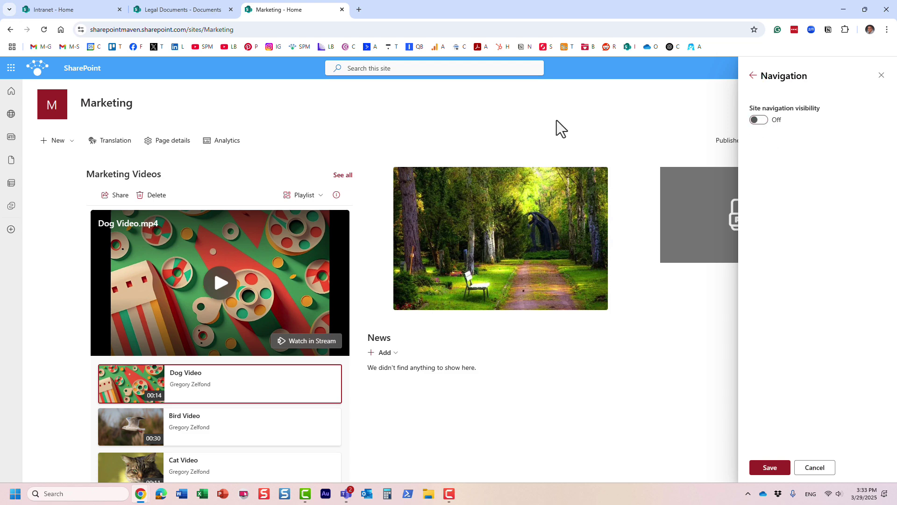
left_click(760, 121)
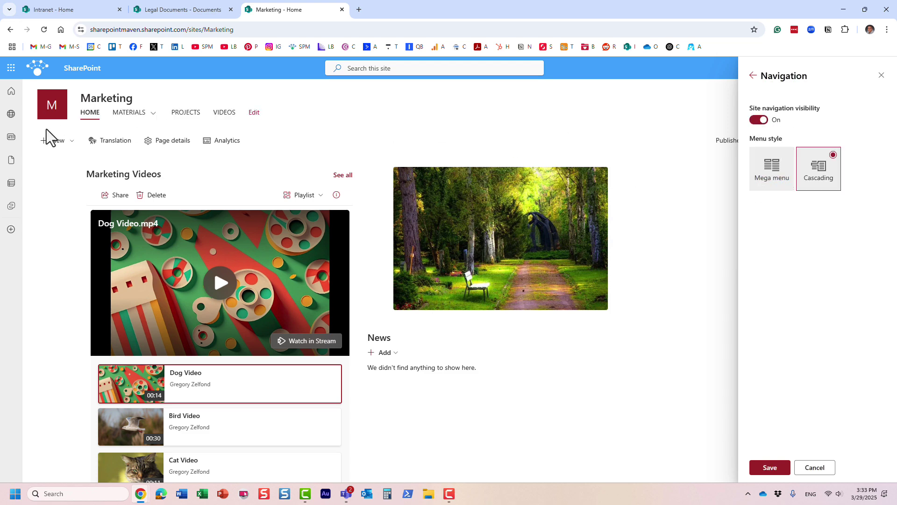
left_click(815, 467)
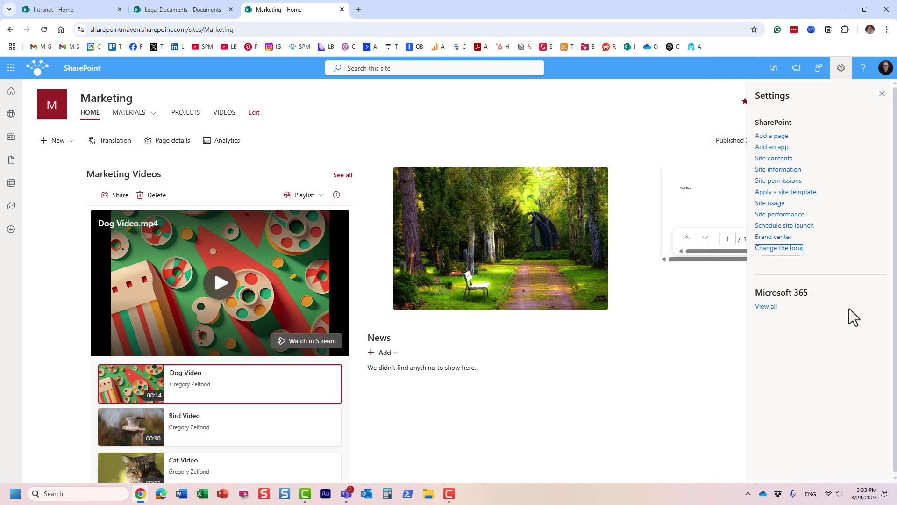
left_click(883, 98)
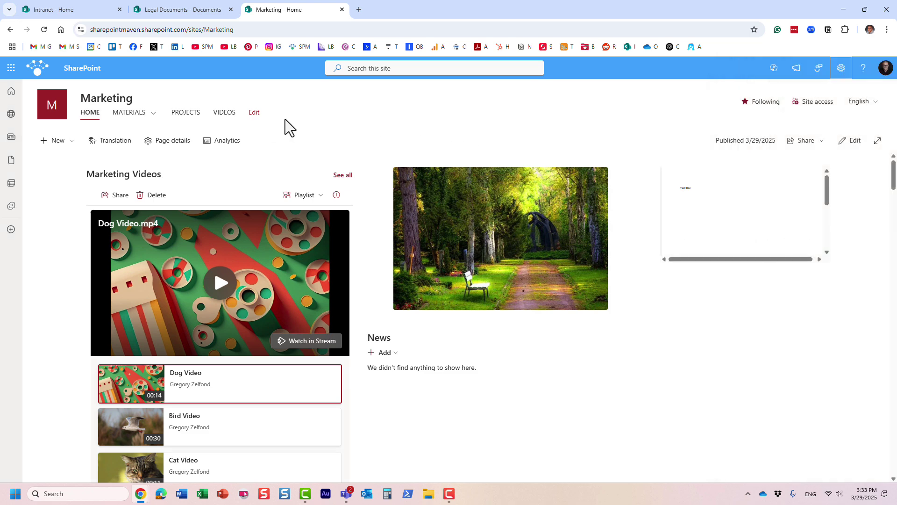
Expand the Marketing site's Materials submenu and compare that site's navigation with the Legal Documents site's.
mouse_move(125, 118)
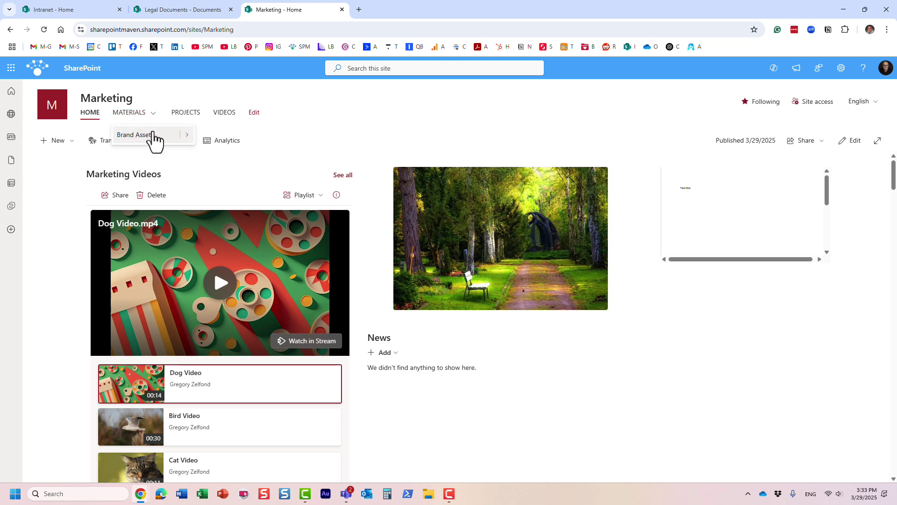
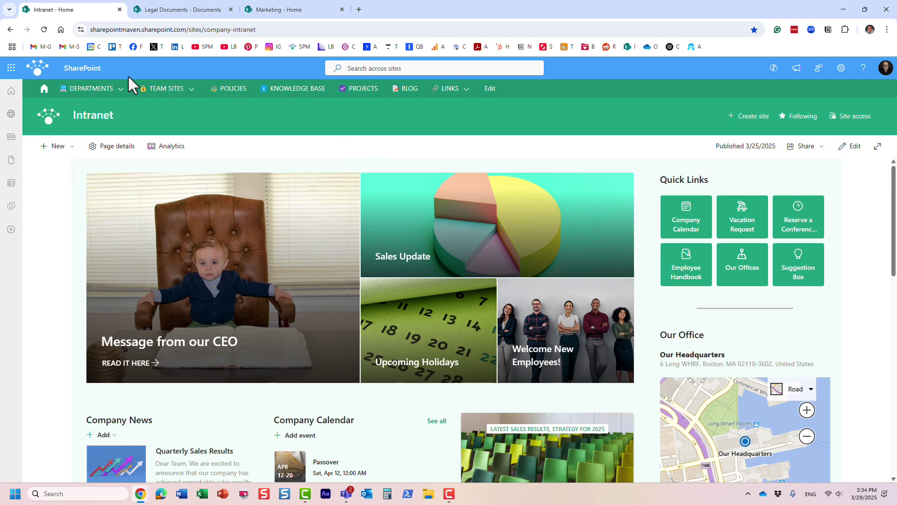
left_click(213, 11)
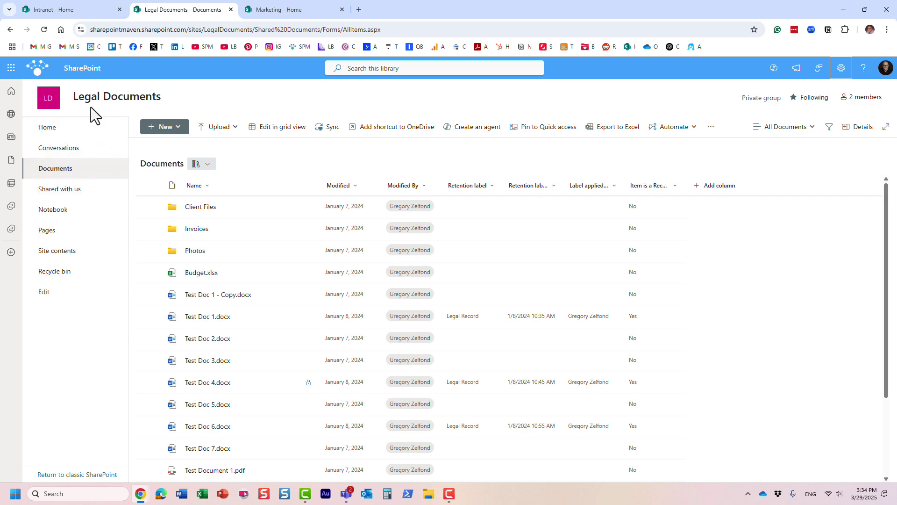
left_click(261, 14)
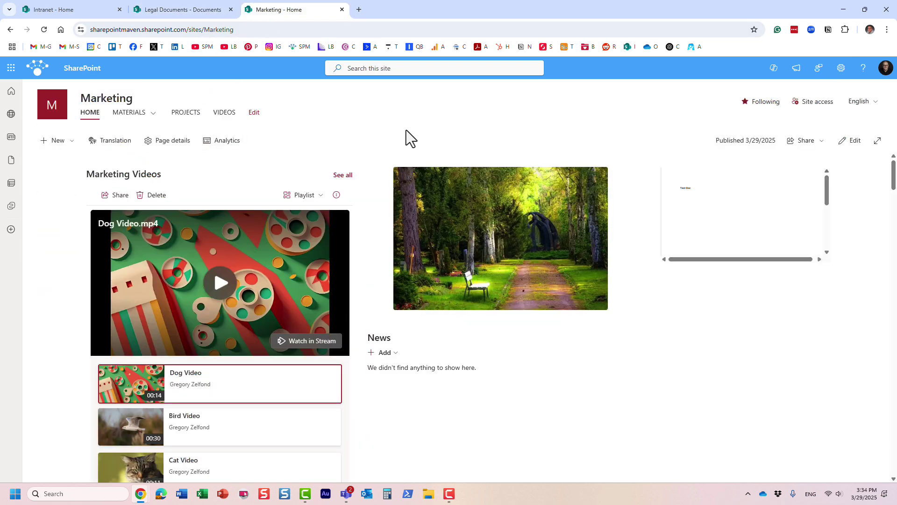
left_click(180, 11)
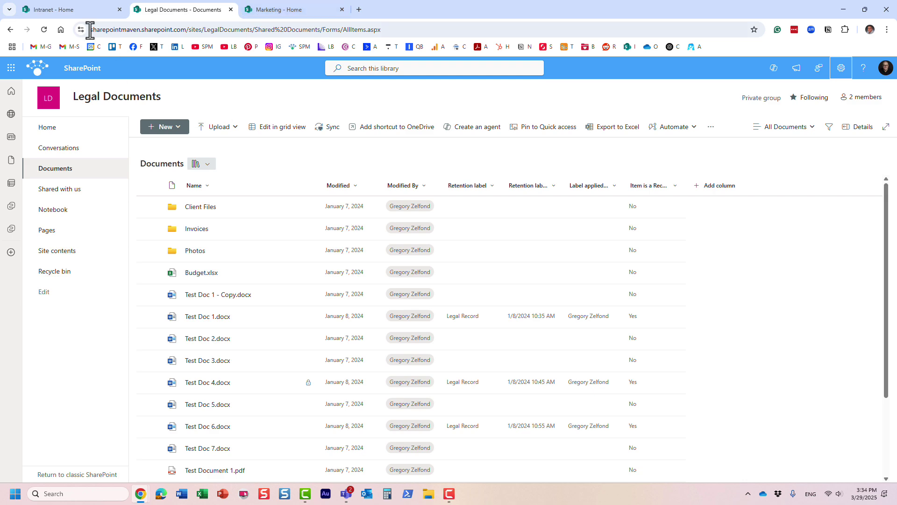
Switch to the Intranet site and open Human Resources under North America in its Departments navigation.
left_click(81, 13)
mouse_move(71, 89)
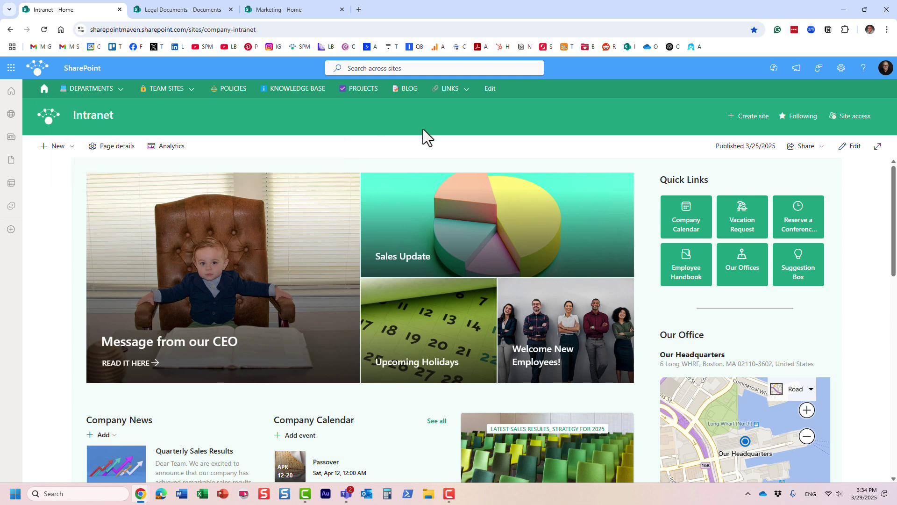
mouse_move(117, 89)
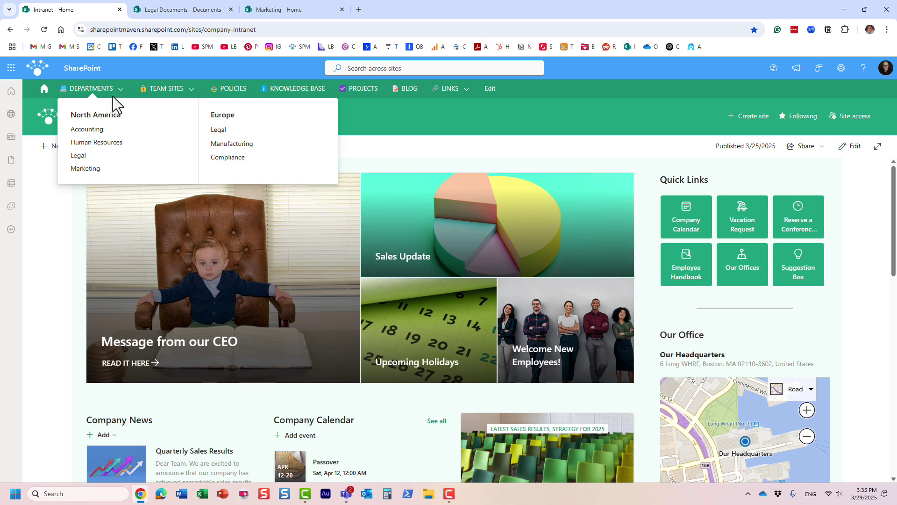
left_click(108, 143)
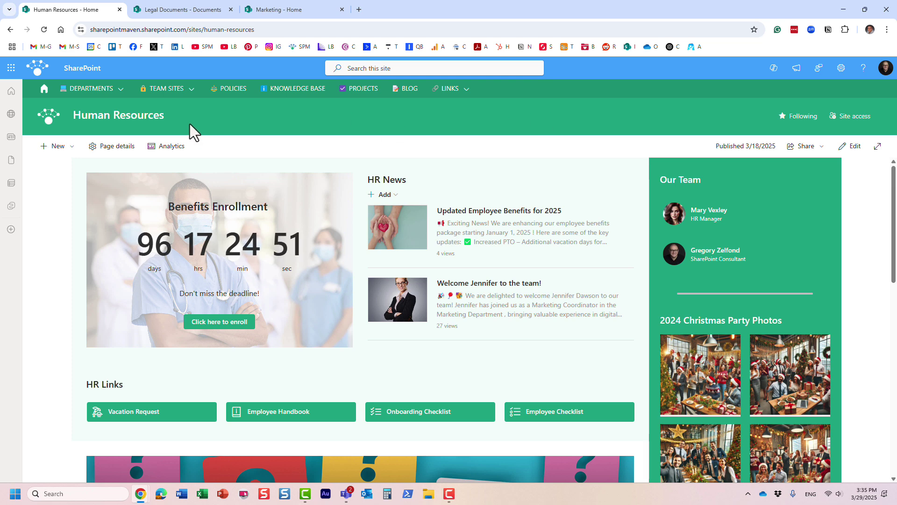
Open Accounting under North America in the hub's Departments navigation and compare its navigation with the Legal Documents and Marketing sites.
mouse_move(177, 94)
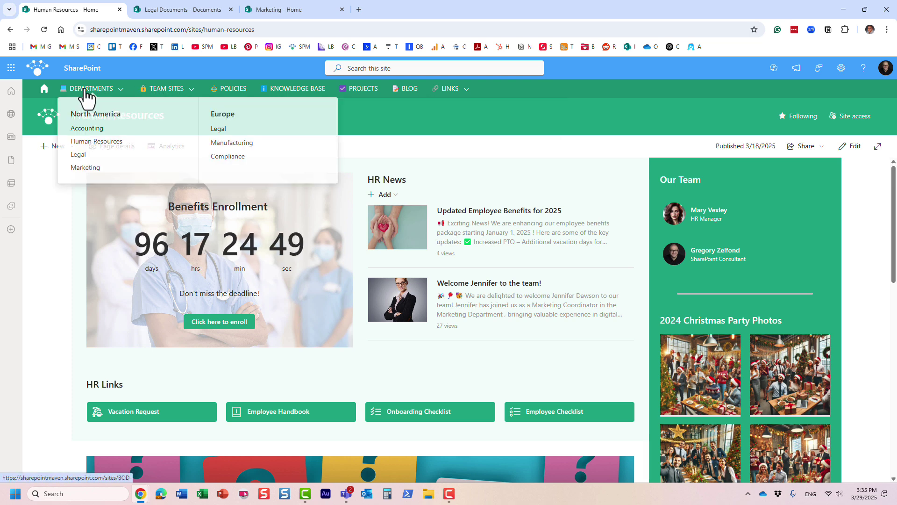
left_click(91, 129)
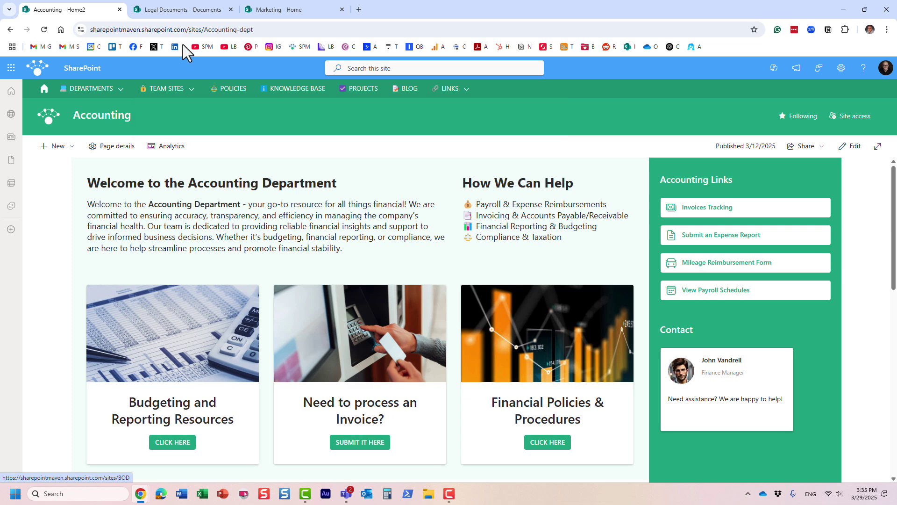
left_click(181, 10)
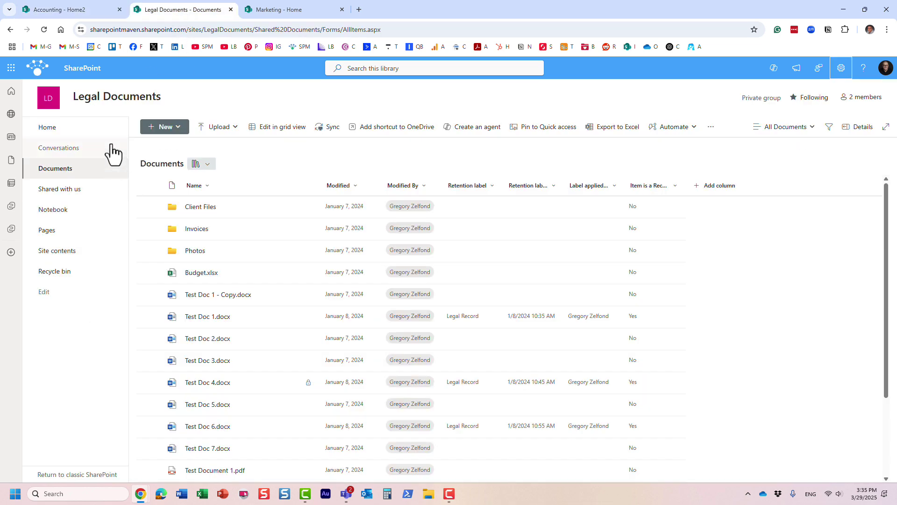
left_click(272, 10)
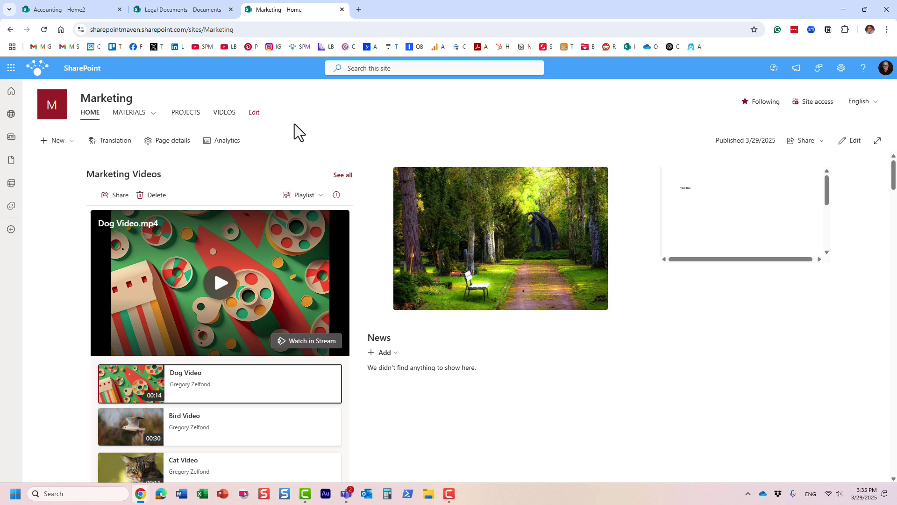
left_click(78, 13)
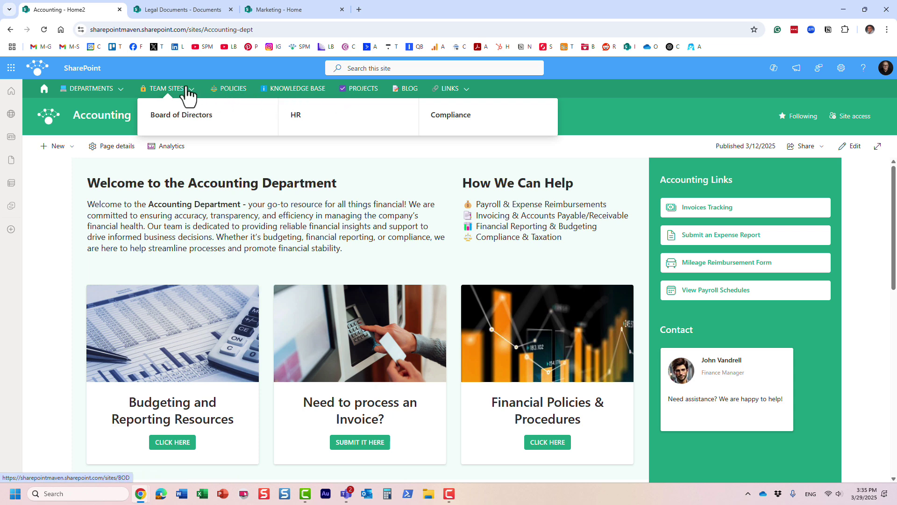
Open the HR site from the hub's Team Sites navigation, check the hub menus there, and return to the Intranet home page.
mouse_move(174, 94)
left_click(295, 120)
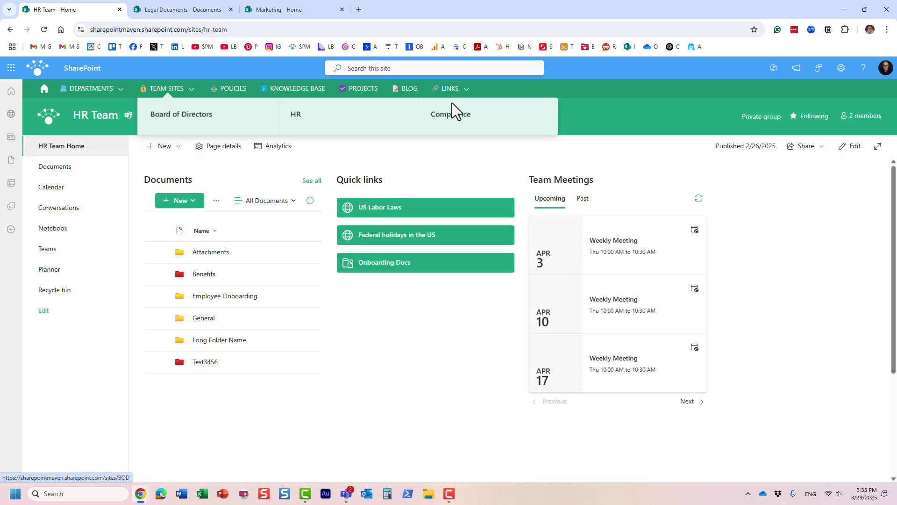
mouse_move(465, 98)
left_click(45, 90)
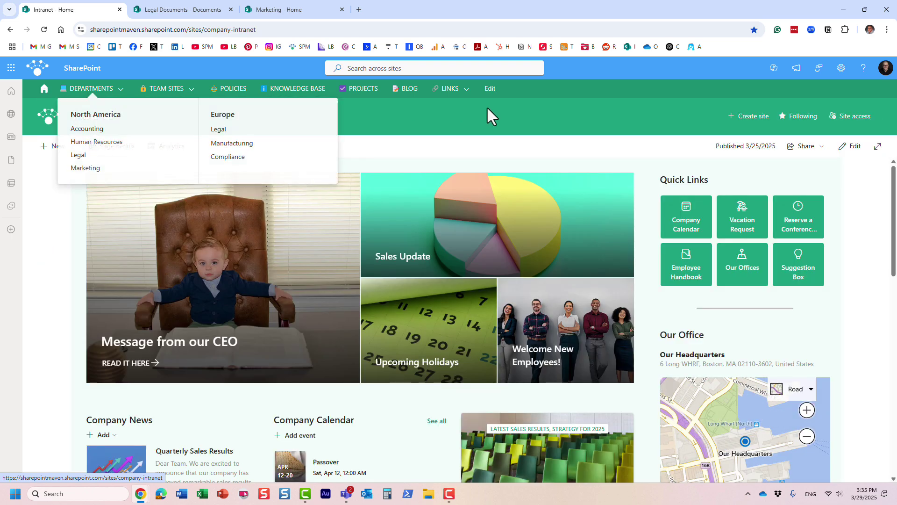
Open the Intranet's hub navigation for editing, view the form for adding a link below Projects, and leave without changes.
left_click(490, 89)
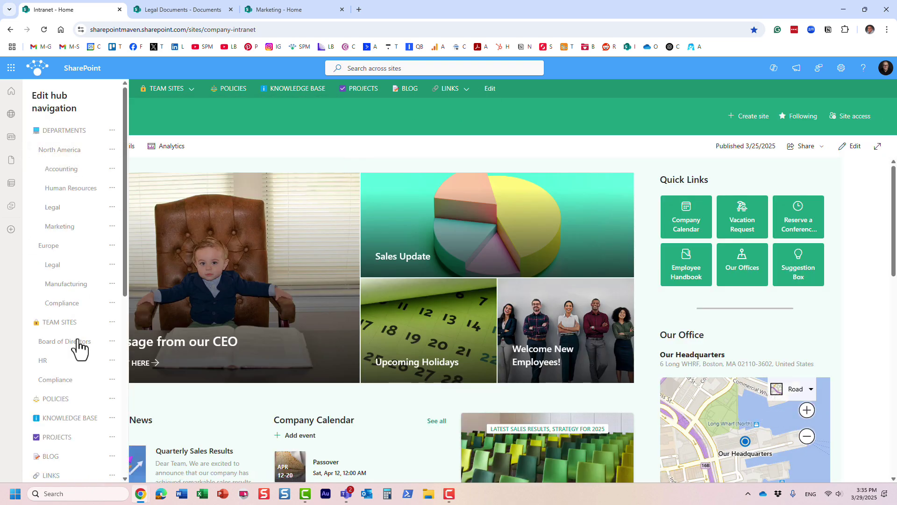
scroll(76, 407, "down", 1)
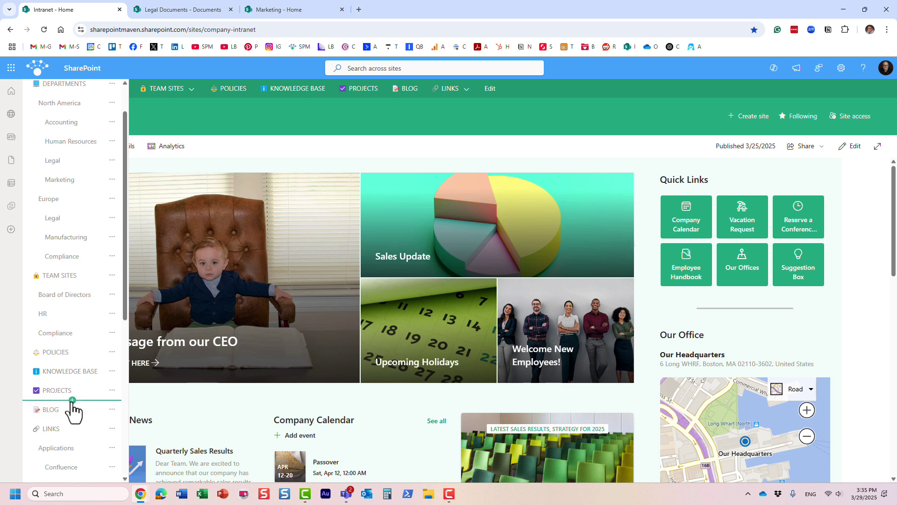
left_click(72, 400)
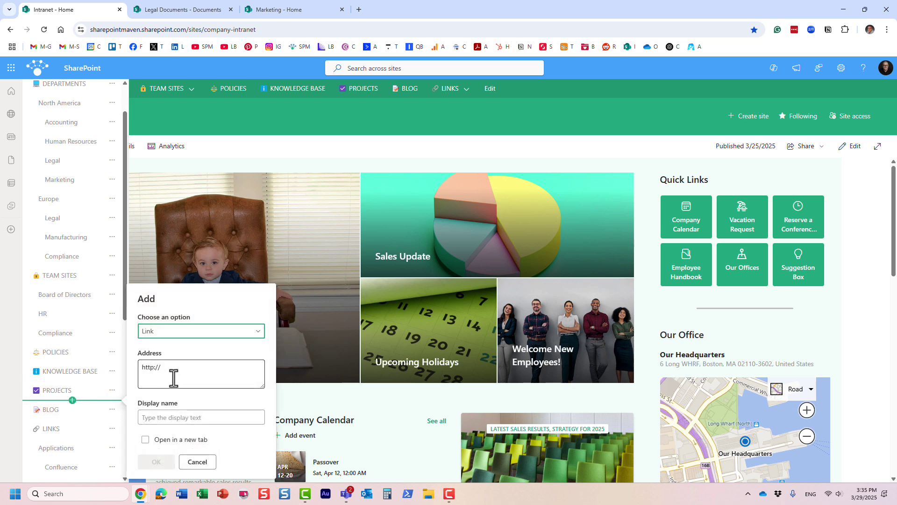
left_click(199, 462)
scroll(84, 441, "down", 5)
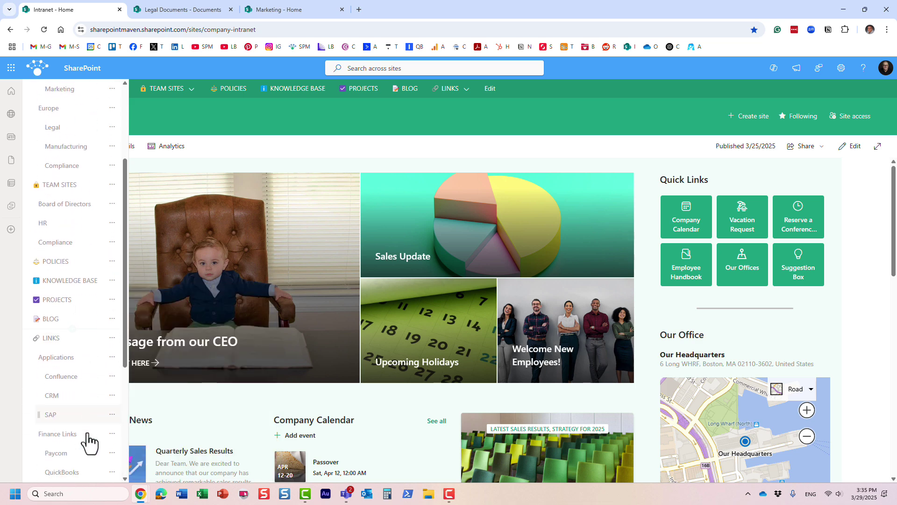
scroll(91, 445, "down", 2)
left_click(93, 467)
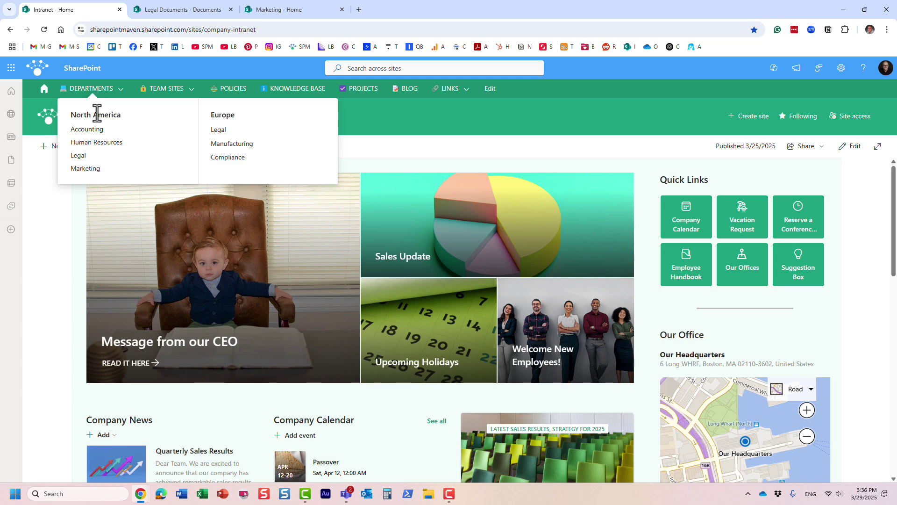
Open the HR team site from the hub's Team Sites navigation and inspect the hub navigation displayed there.
mouse_move(154, 96)
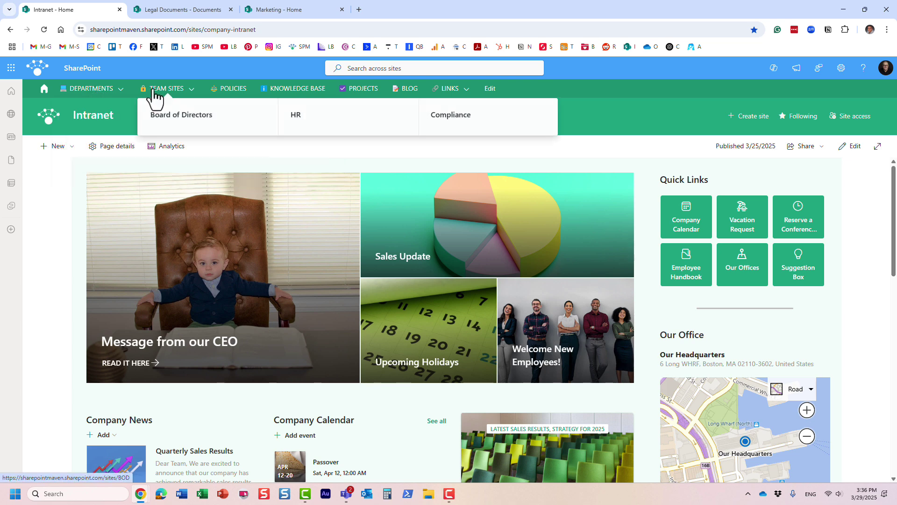
left_click(297, 121)
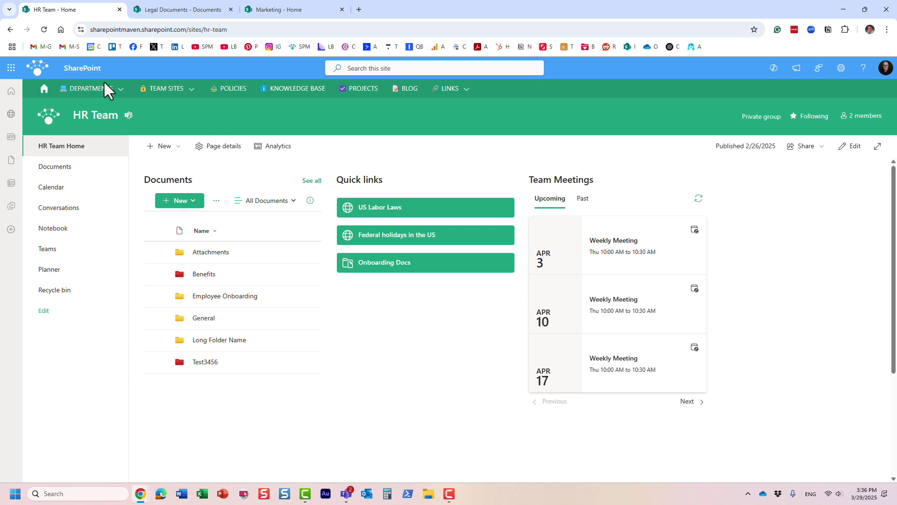
mouse_move(175, 91)
mouse_move(495, 88)
Associate the Marketing site with the COMPANY INTRANET hub in its site information and save.
left_click(278, 10)
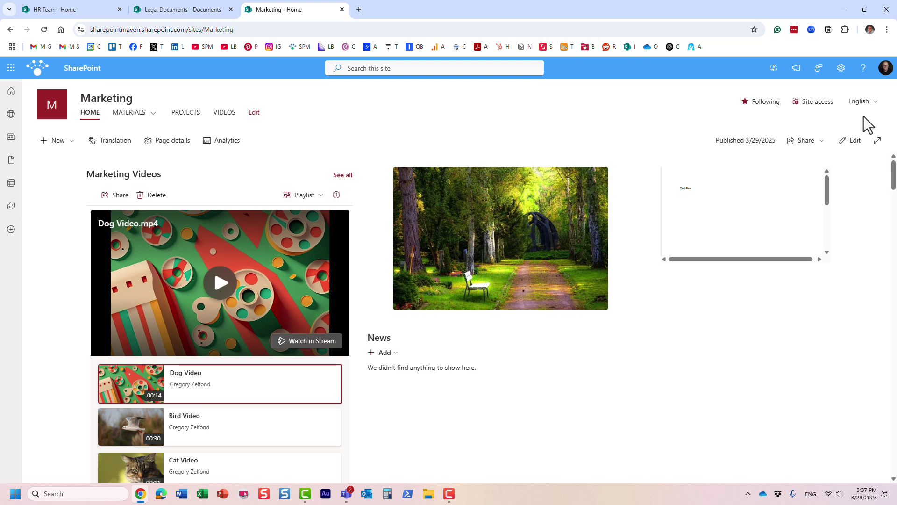
left_click(834, 74)
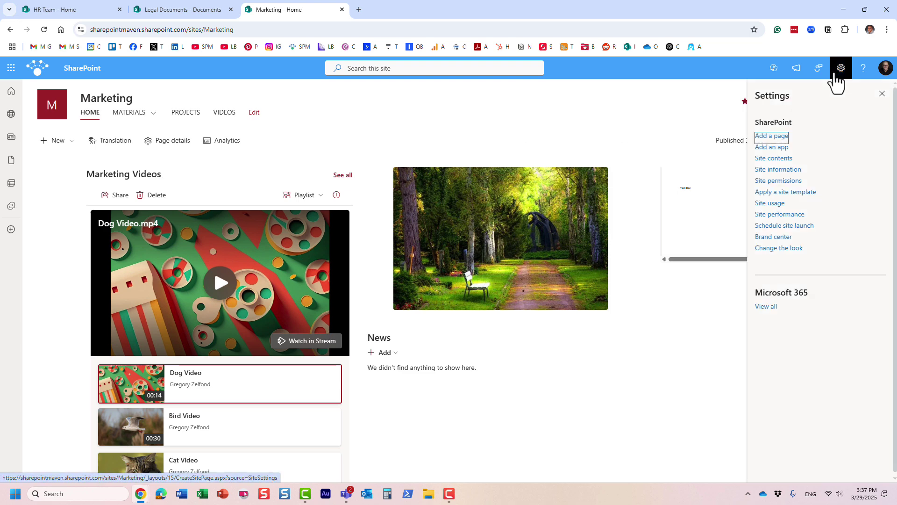
left_click(793, 170)
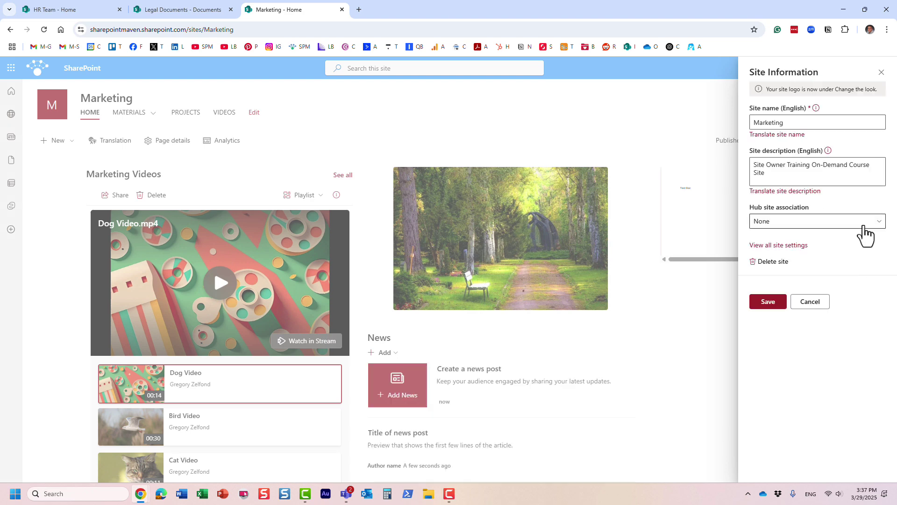
left_click(863, 228)
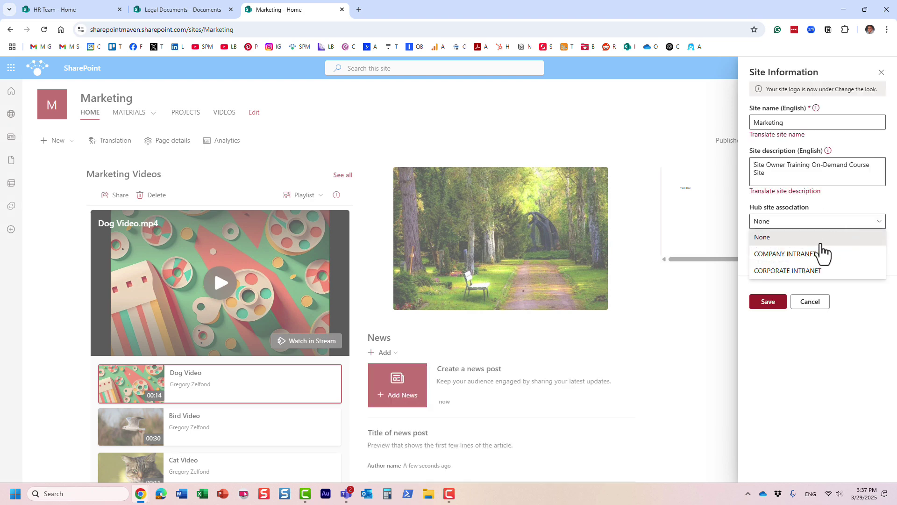
left_click(819, 254)
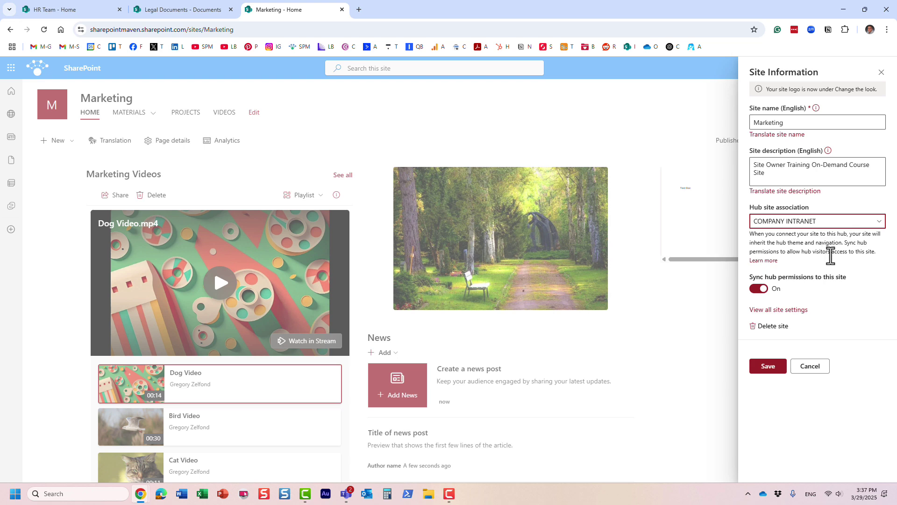
left_click(775, 372)
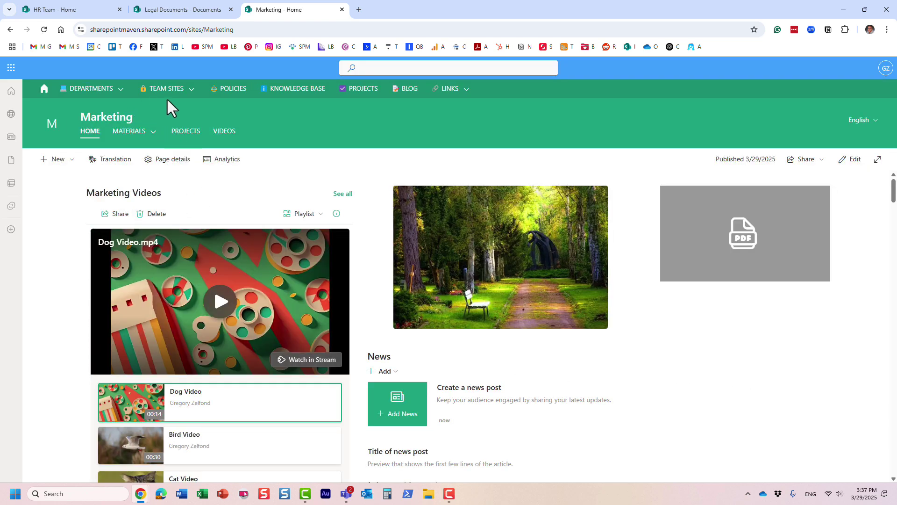
Inspect the hub and site navigation on the Marketing site and compare them with the HR Team site's.
mouse_move(186, 96)
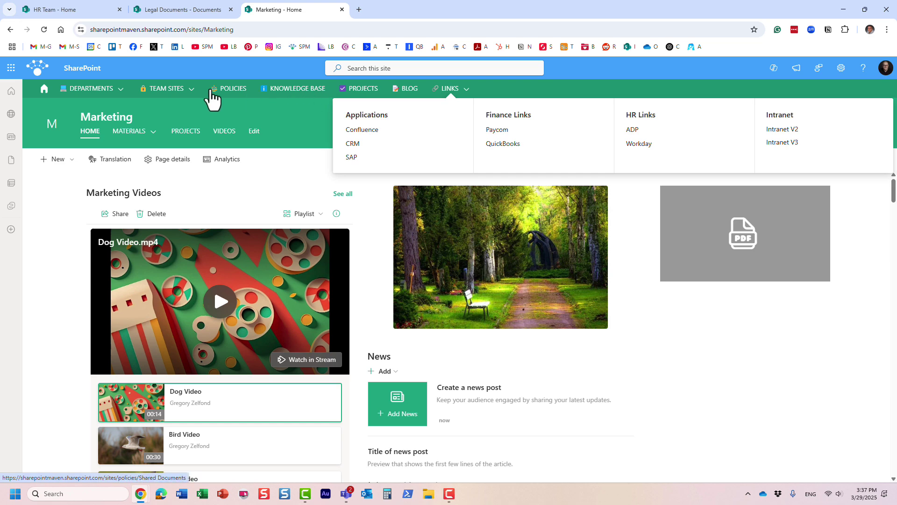
mouse_move(94, 98)
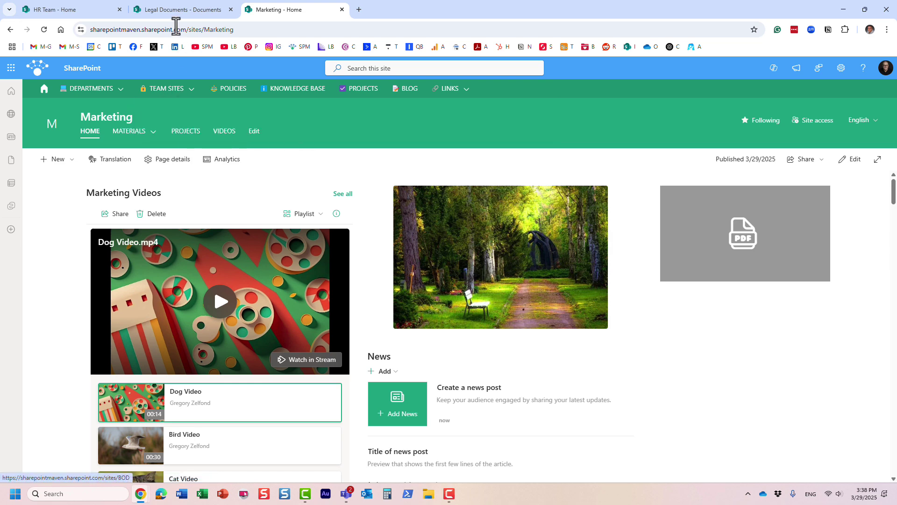
left_click(94, 13)
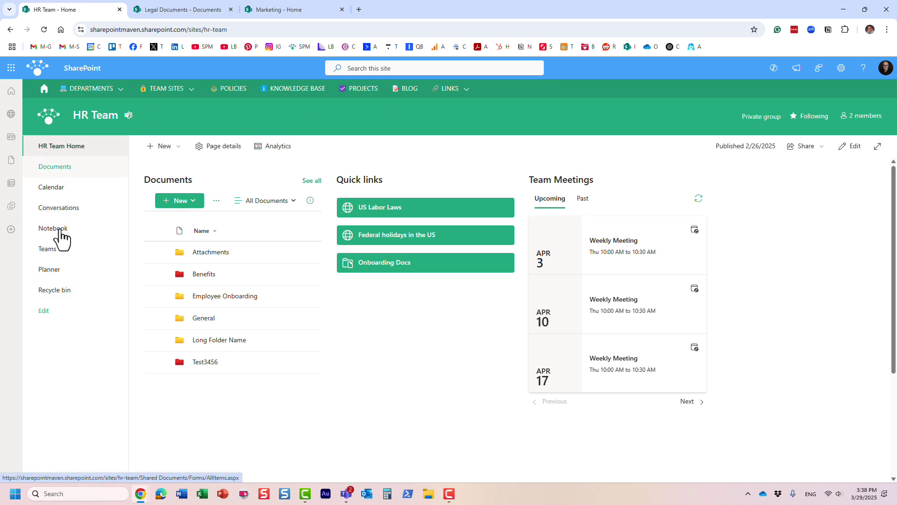
left_click(293, 10)
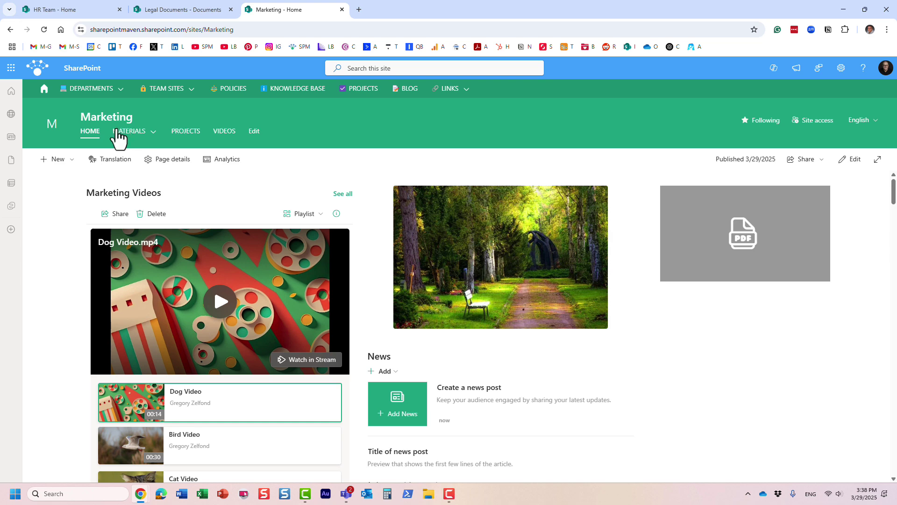
mouse_move(161, 93)
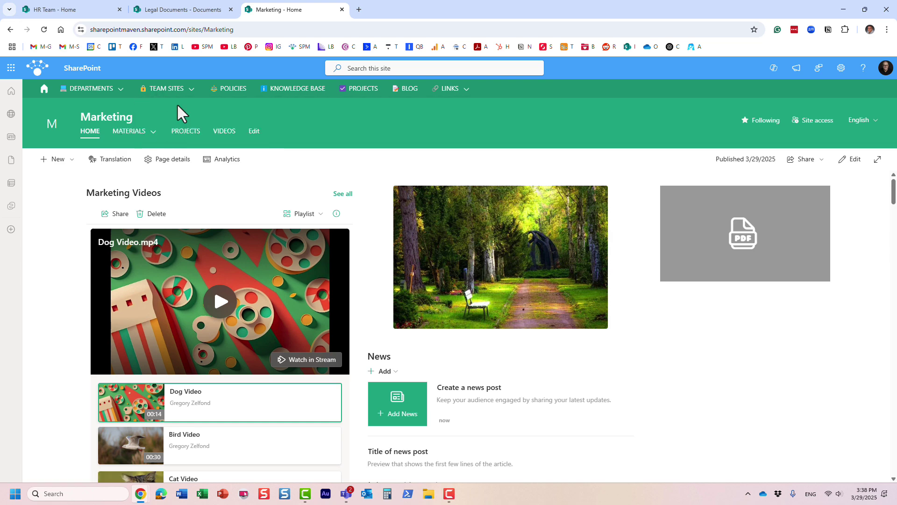
mouse_move(142, 135)
left_click(191, 90)
Preview the Marketing site with site navigation visibility off, discard the change, and close the settings.
left_click(841, 68)
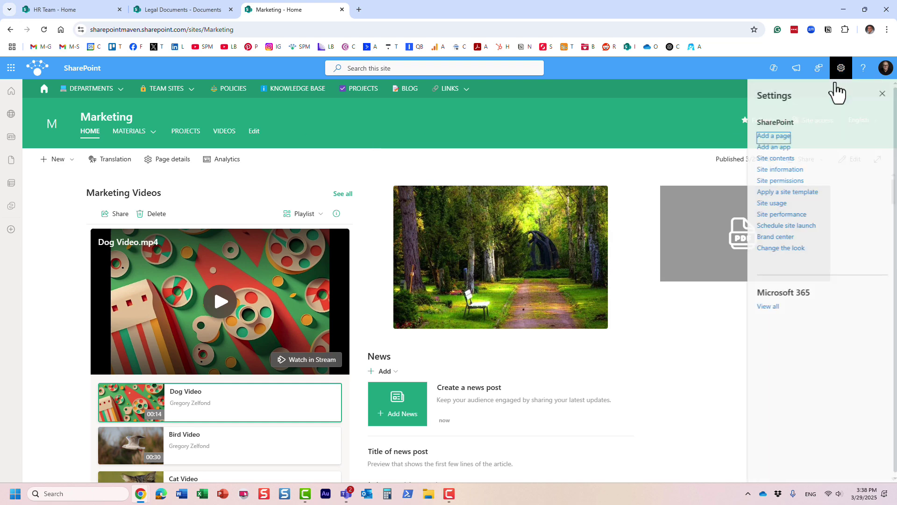
left_click(788, 253)
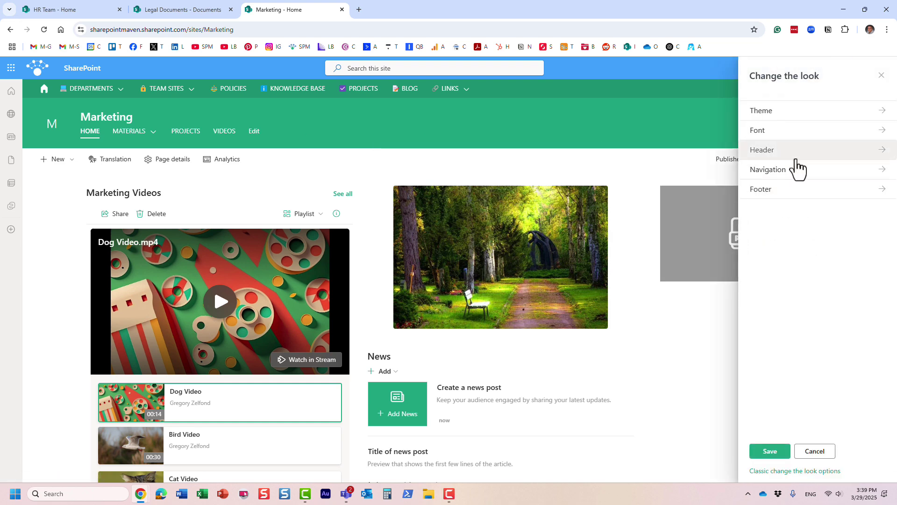
left_click(799, 175)
left_click(758, 120)
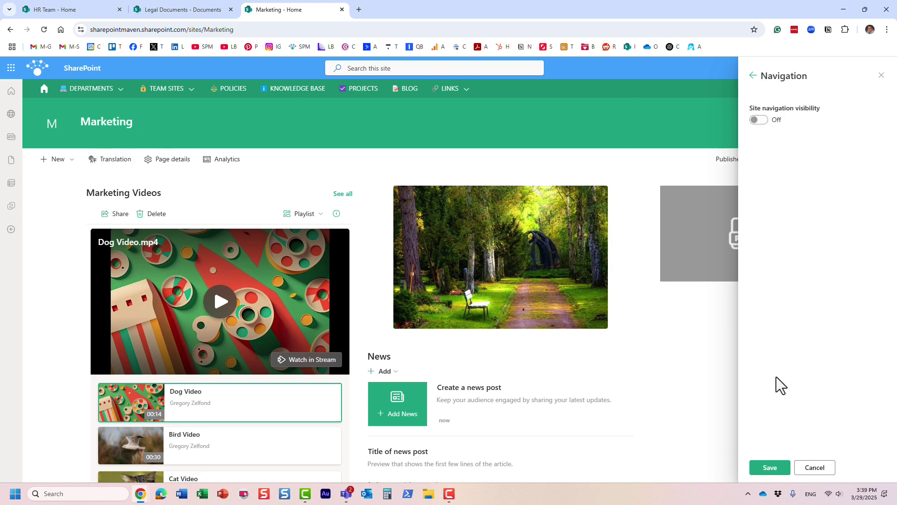
left_click(815, 469)
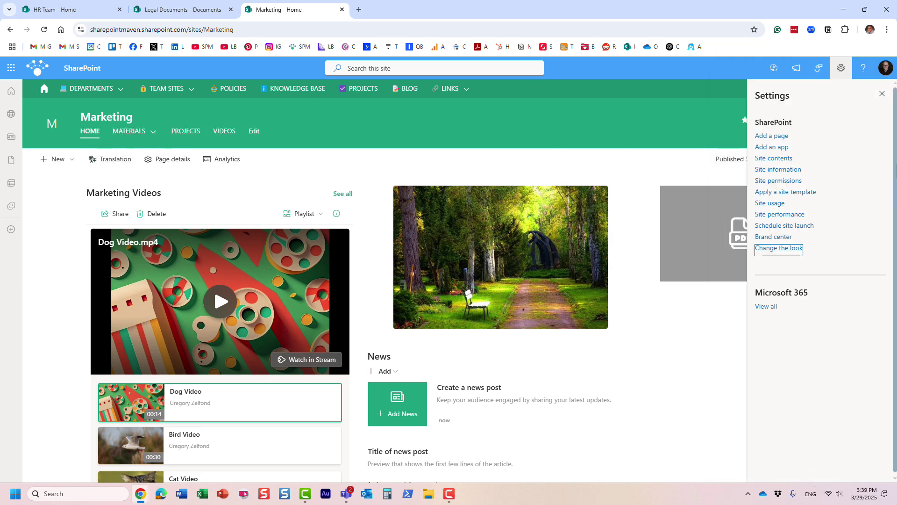
left_click(883, 94)
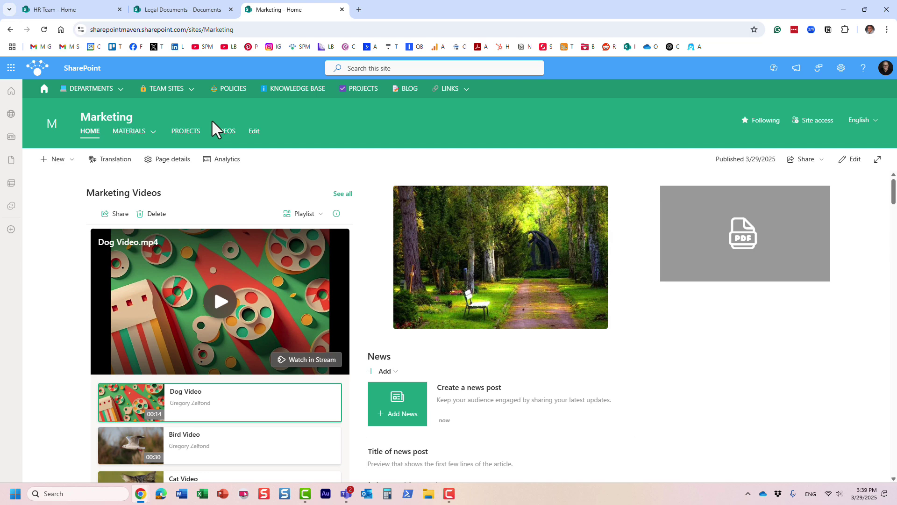
Switch to the HR Team site and visit Human Resources and Accounting through the hub's Departments navigation.
left_click(81, 9)
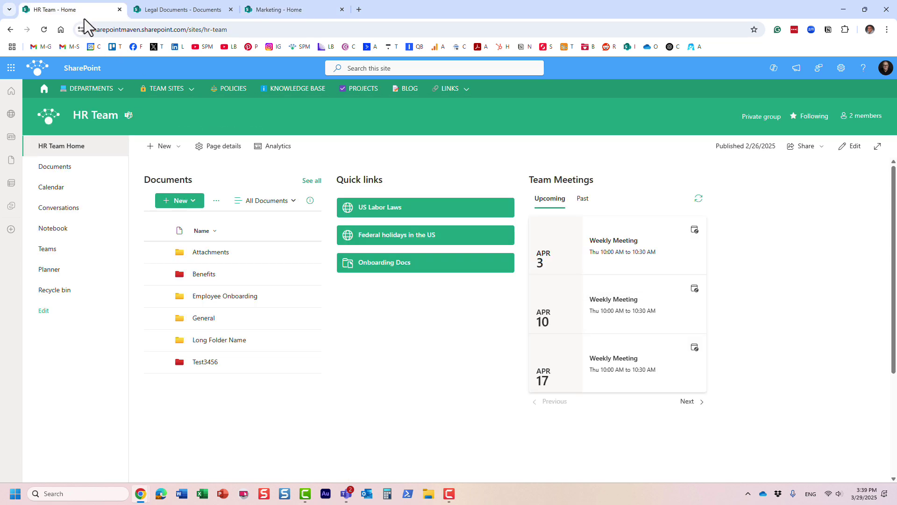
mouse_move(66, 93)
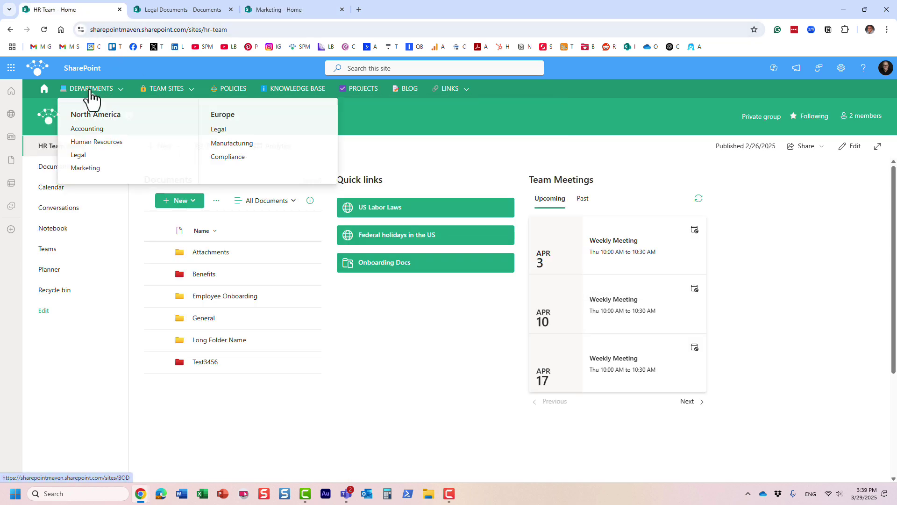
left_click(110, 151)
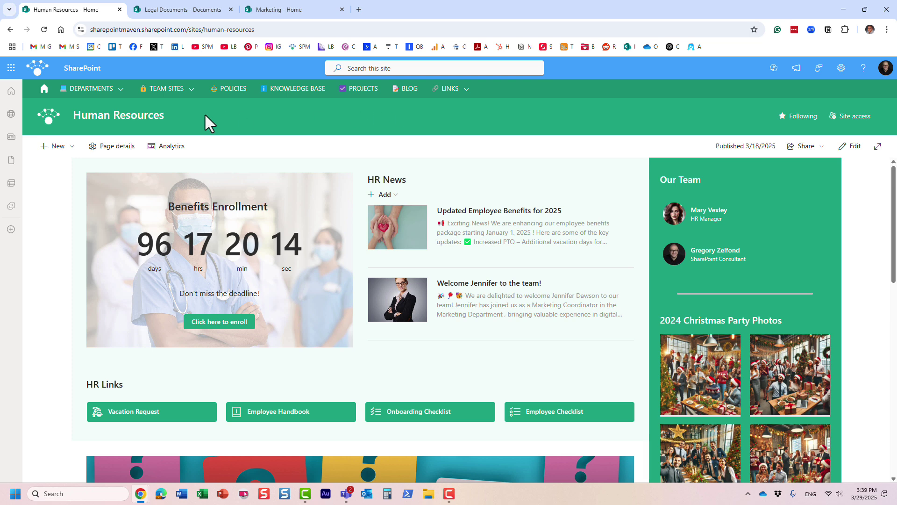
left_click(116, 90)
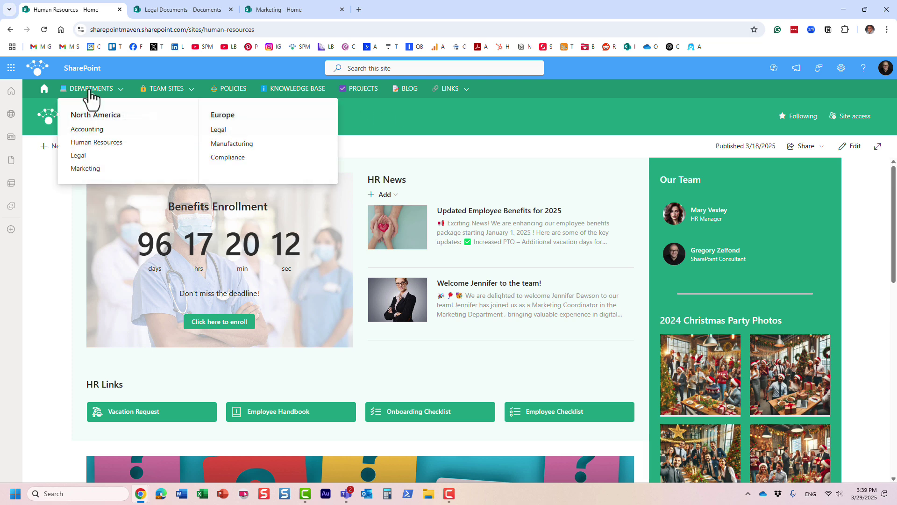
left_click(90, 136)
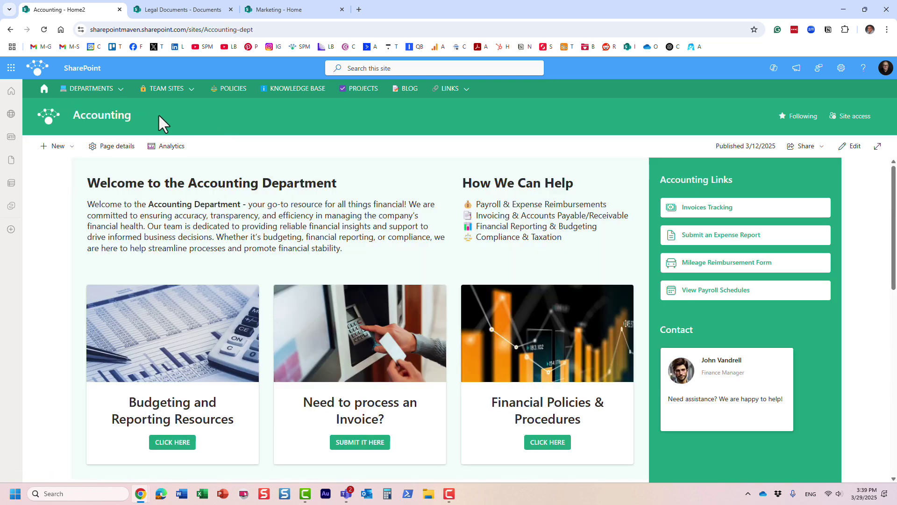